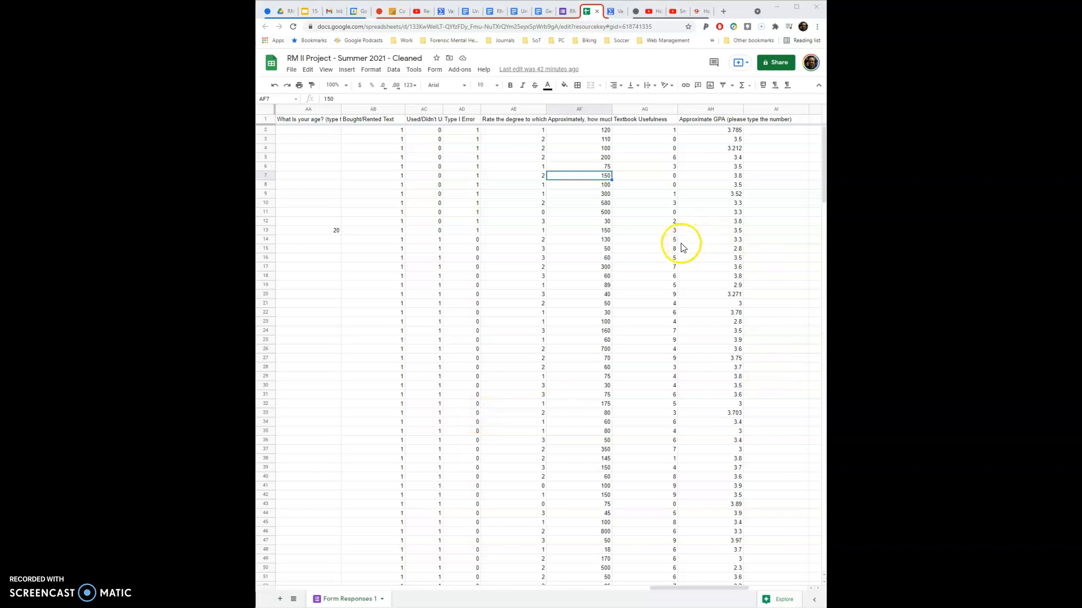
# - Examine the textbook cost, Textbook Usefulness and Approximate GPA columns as candidate variable pairs for a correlation
pyautogui.click(588, 120)
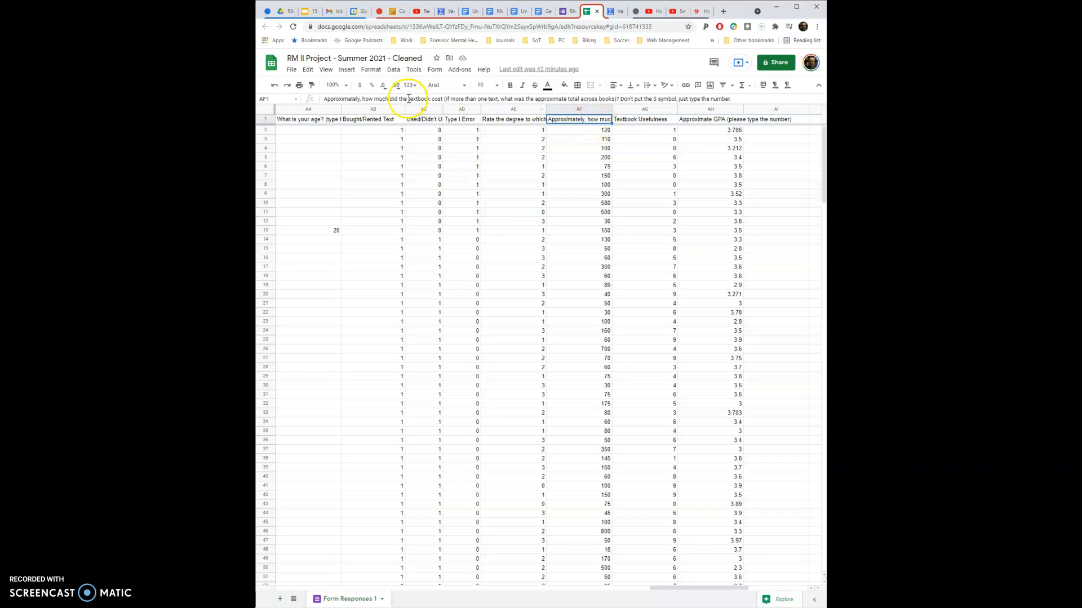
pyautogui.click(660, 125)
pyautogui.moveTo(605, 120); pyautogui.dragTo(629, 363)
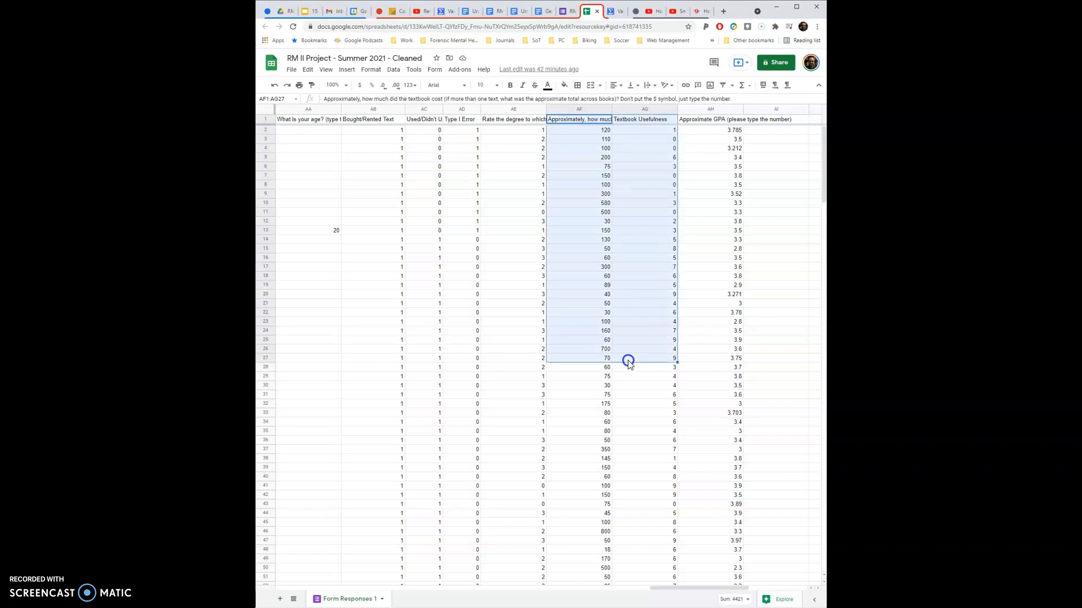
pyautogui.click(627, 352)
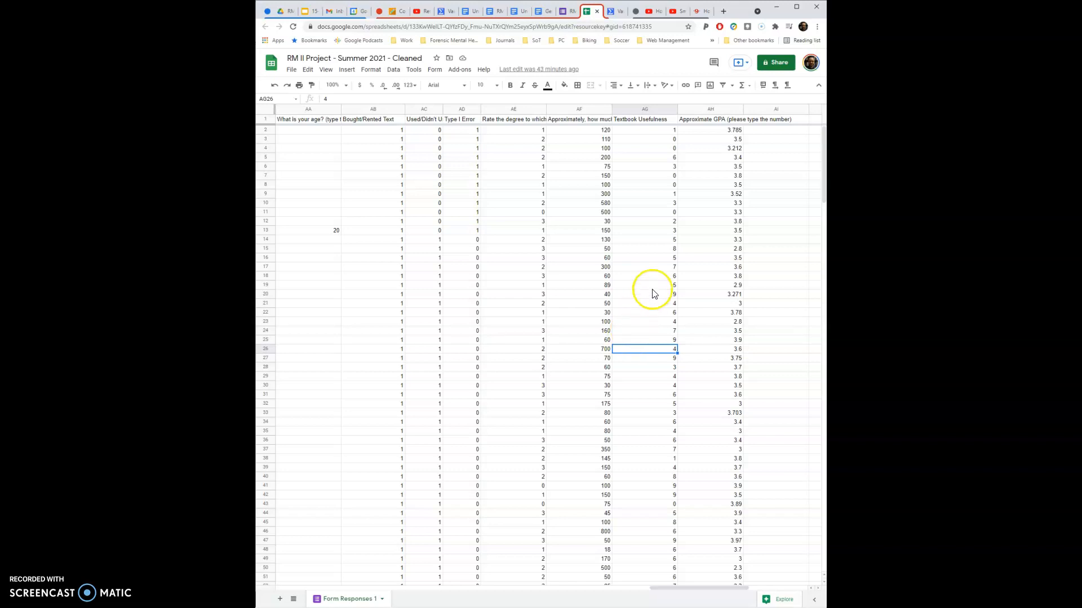
pyautogui.click(661, 120)
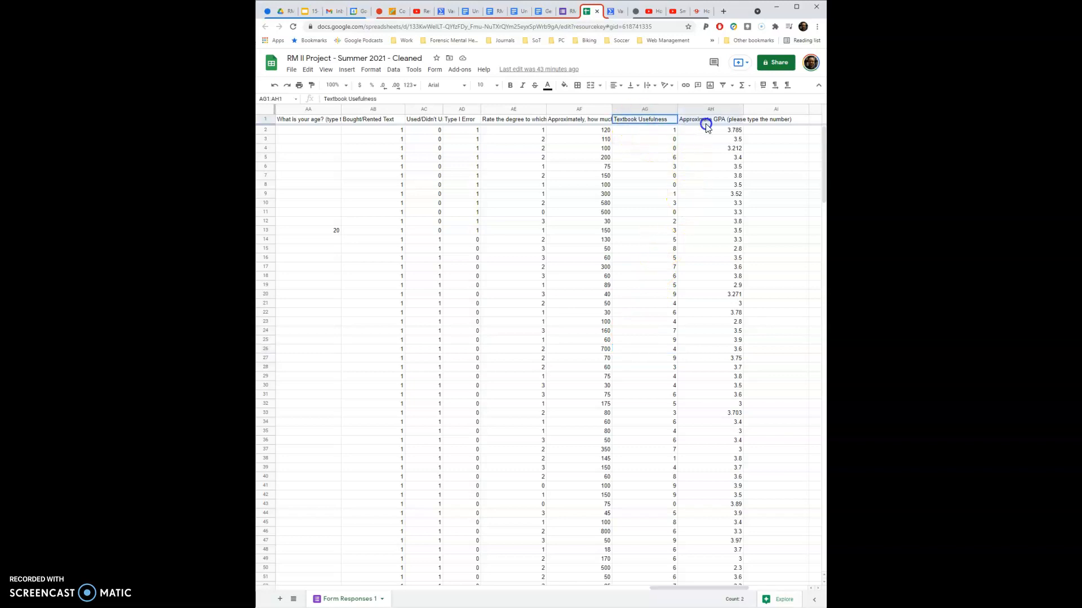
pyautogui.click(653, 122)
pyautogui.click(699, 119)
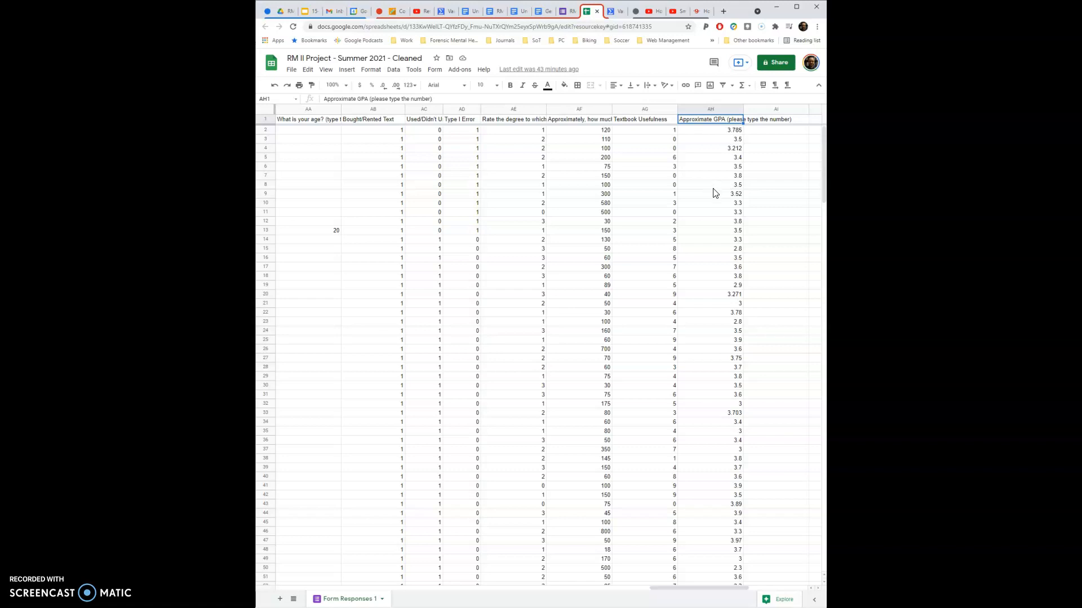
pyautogui.click(774, 167)
# - Switch to VassarStats, open the Data-Import Version of Basic Linear Correlation and Regression, and place the cursor in the Data Entry field
pyautogui.click(615, 12)
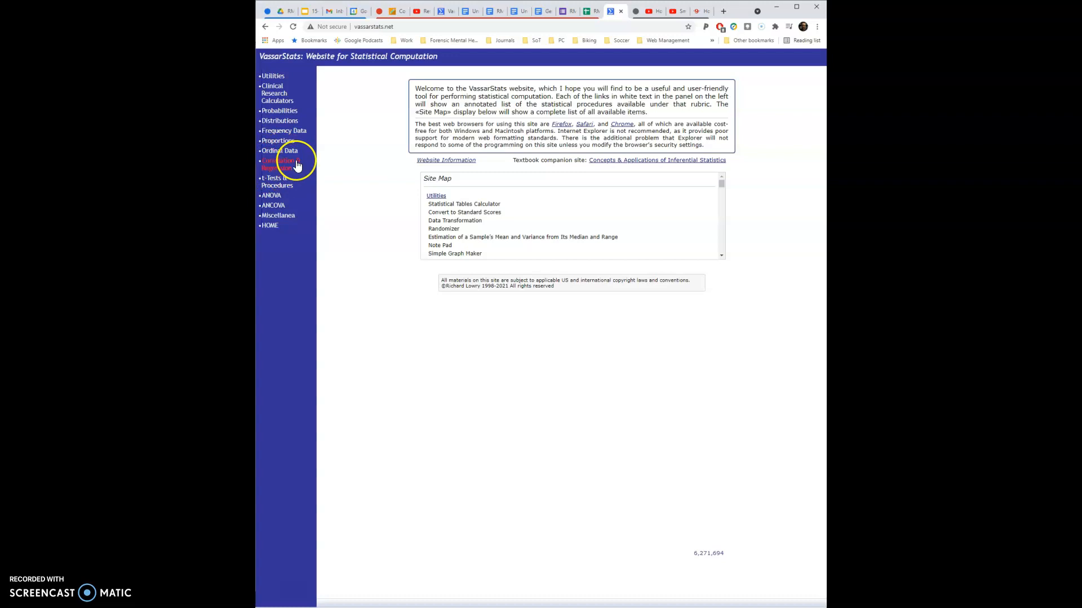
pyautogui.click(281, 168)
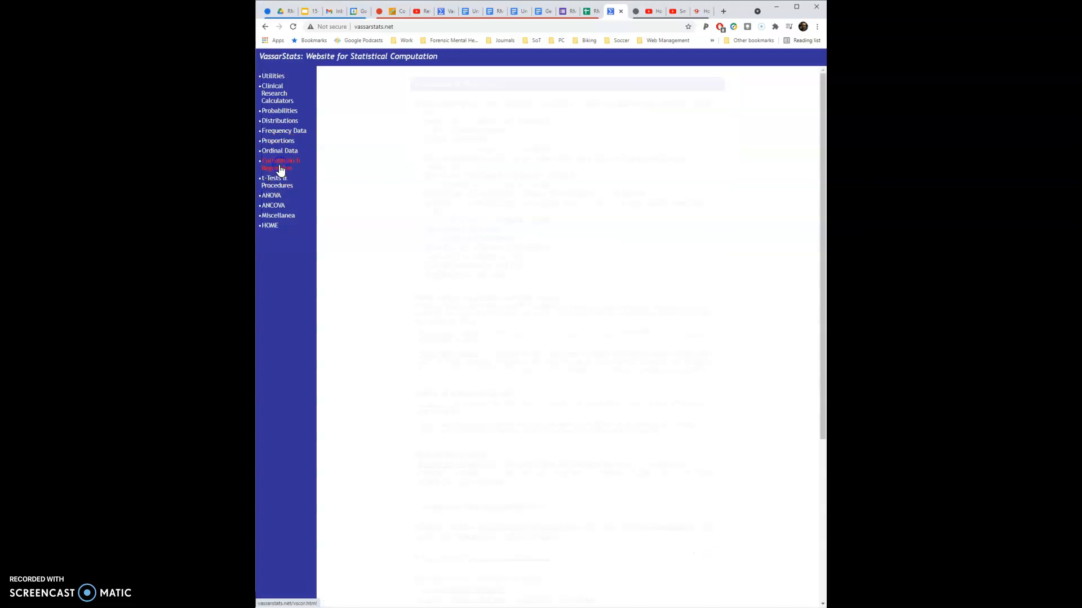
pyautogui.scroll(-2, 402, 219)
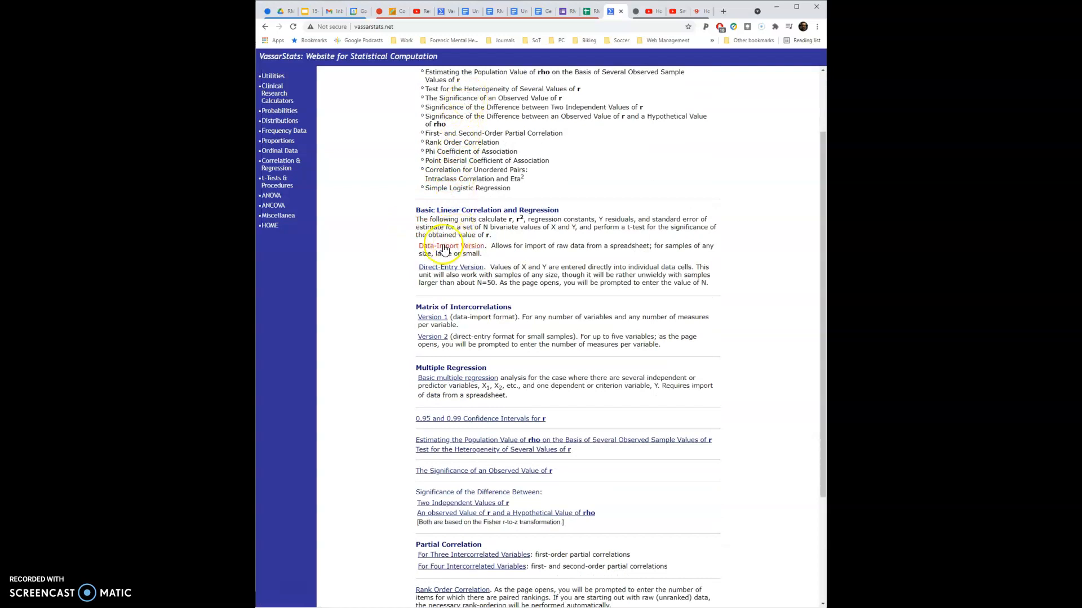
pyautogui.scroll(2, 444, 249)
pyautogui.scroll(-2, 438, 248)
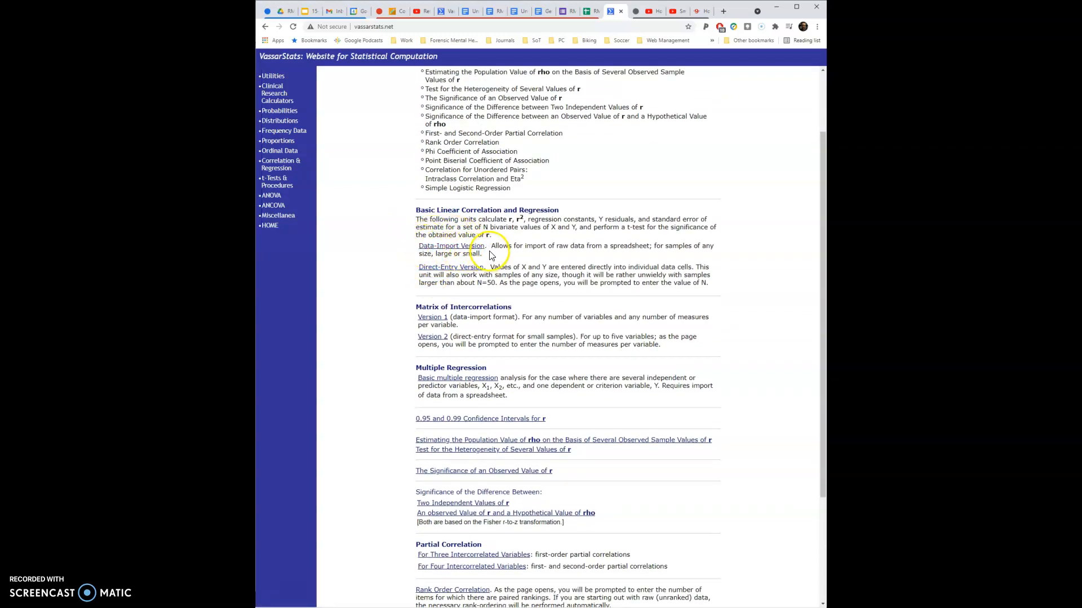
pyautogui.click(441, 249)
pyautogui.scroll(-5, 440, 243)
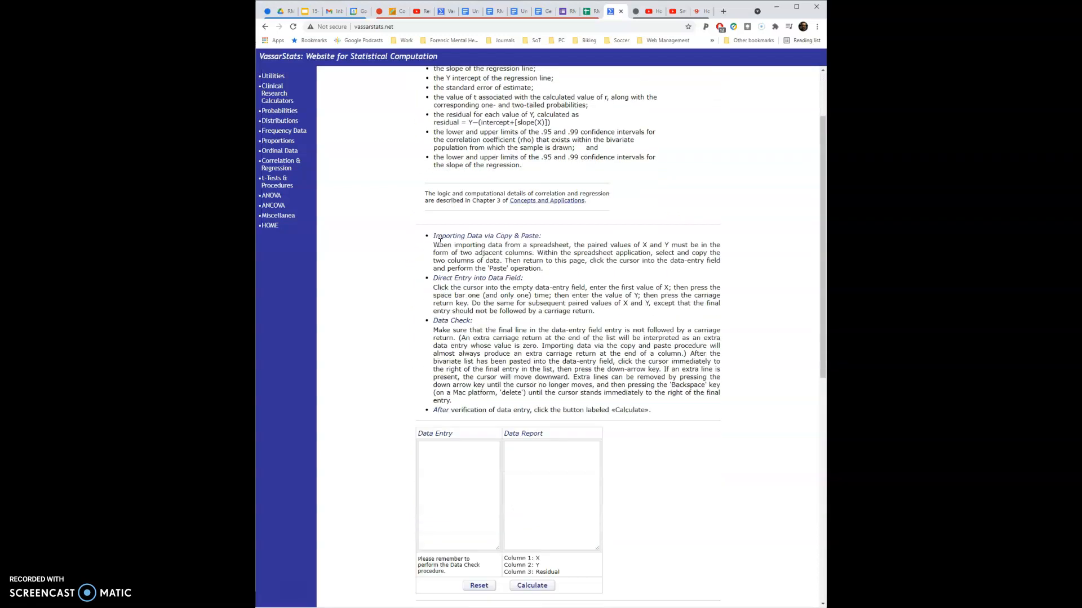
pyautogui.moveTo(417, 219); pyautogui.dragTo(454, 219)
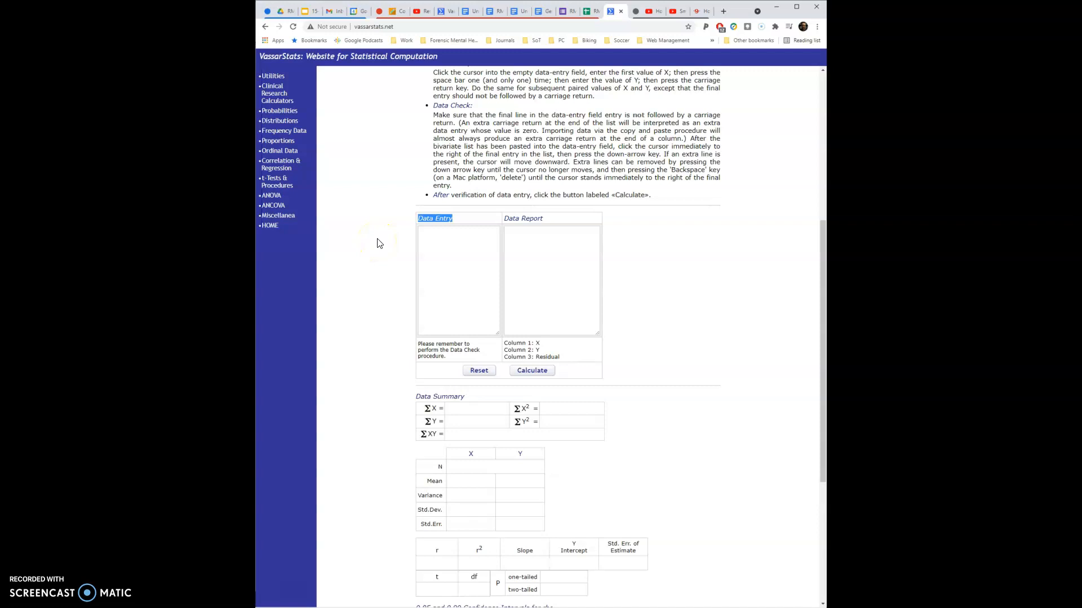
pyautogui.click(434, 241)
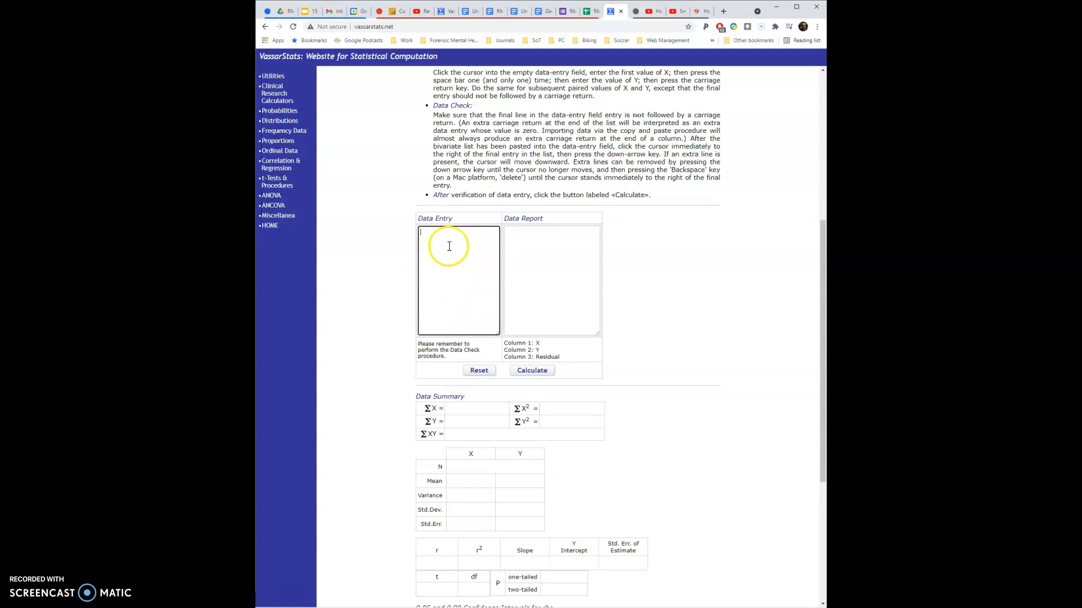
# - Return to the RM II Project spreadsheet and copy the Textbook Usefulness and Approximate GPA values in AG2:AH182, without the headers
pyautogui.click(589, 12)
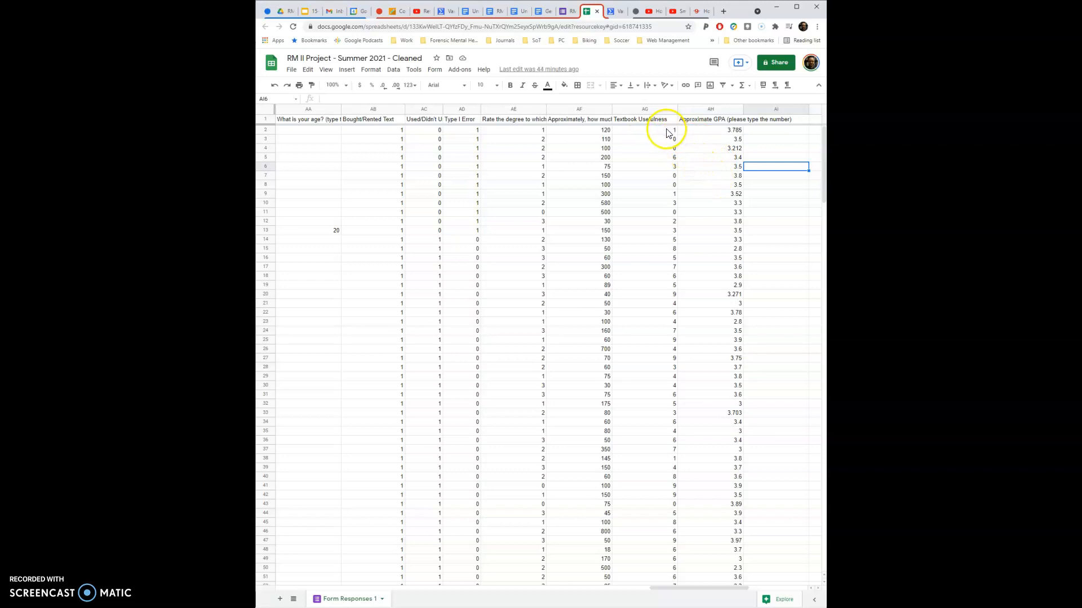
pyautogui.moveTo(652, 118); pyautogui.dragTo(697, 124)
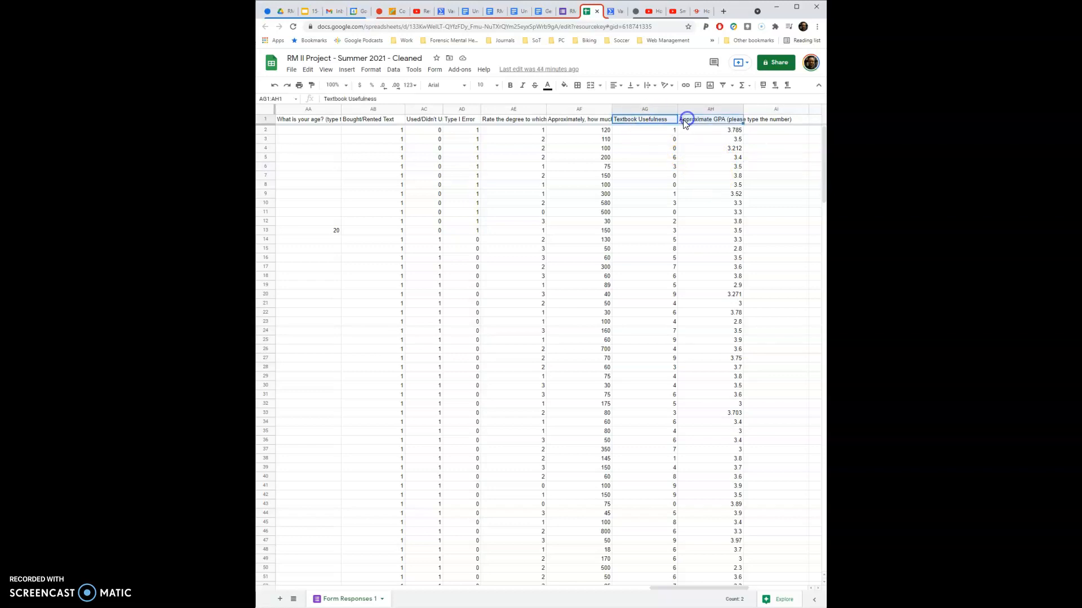
pyautogui.click(674, 149)
pyautogui.moveTo(606, 118); pyautogui.dragTo(630, 191)
pyautogui.click(629, 195)
pyautogui.click(691, 158)
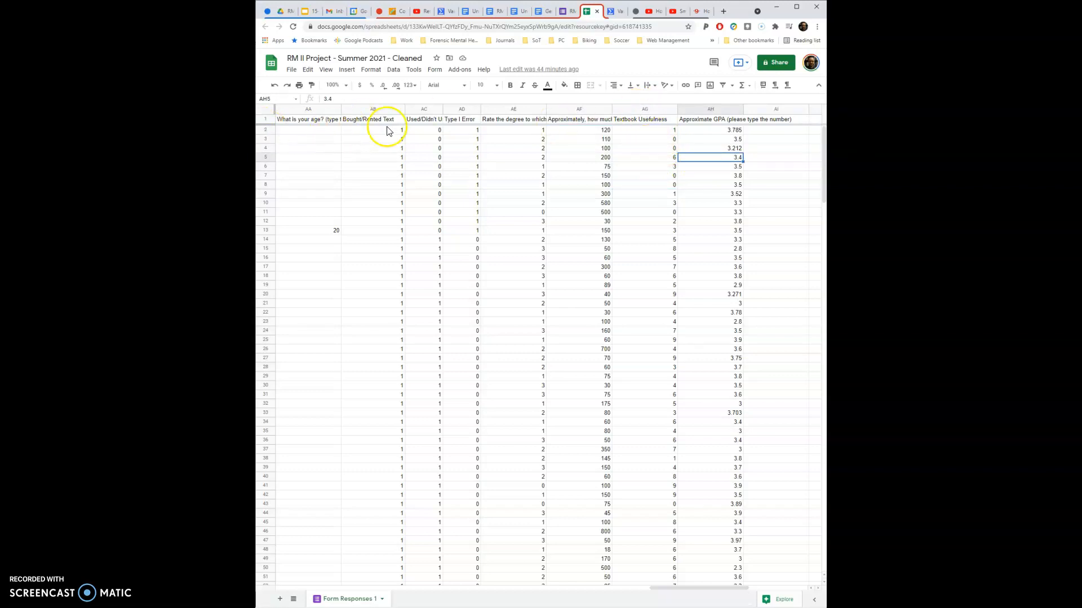
pyautogui.click(671, 133)
pyautogui.moveTo(672, 133); pyautogui.dragTo(728, 478)
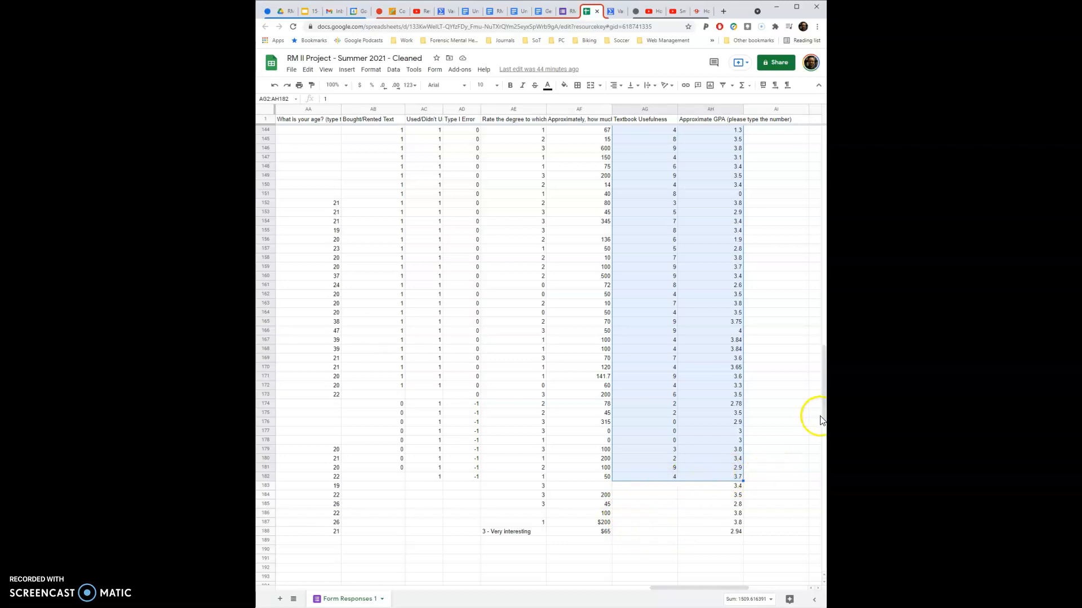
pyautogui.moveTo(825, 418); pyautogui.dragTo(808, 156)
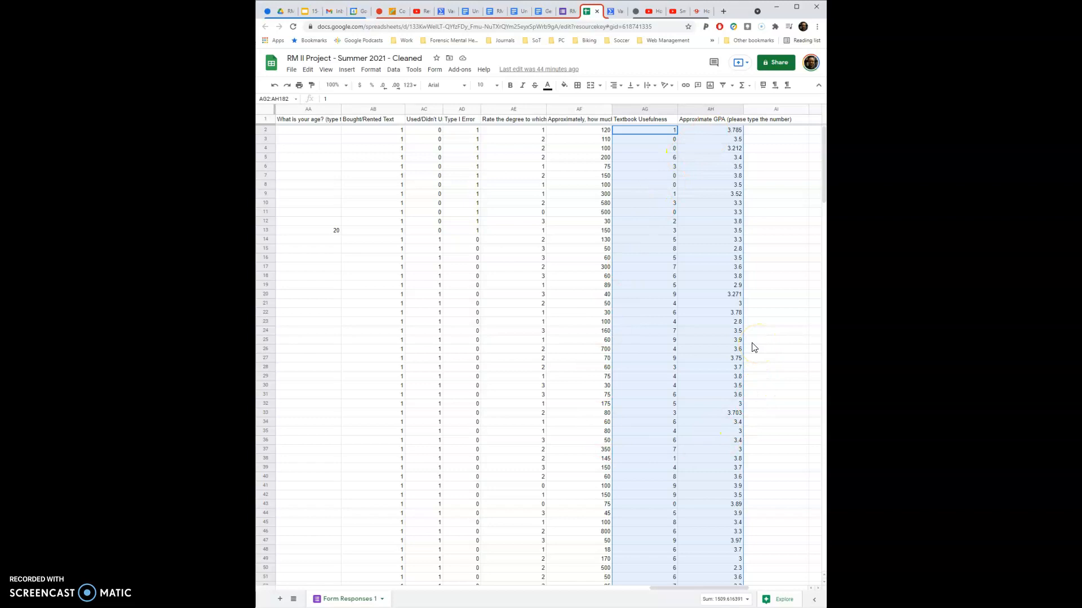
pyautogui.rightClick(671, 298)
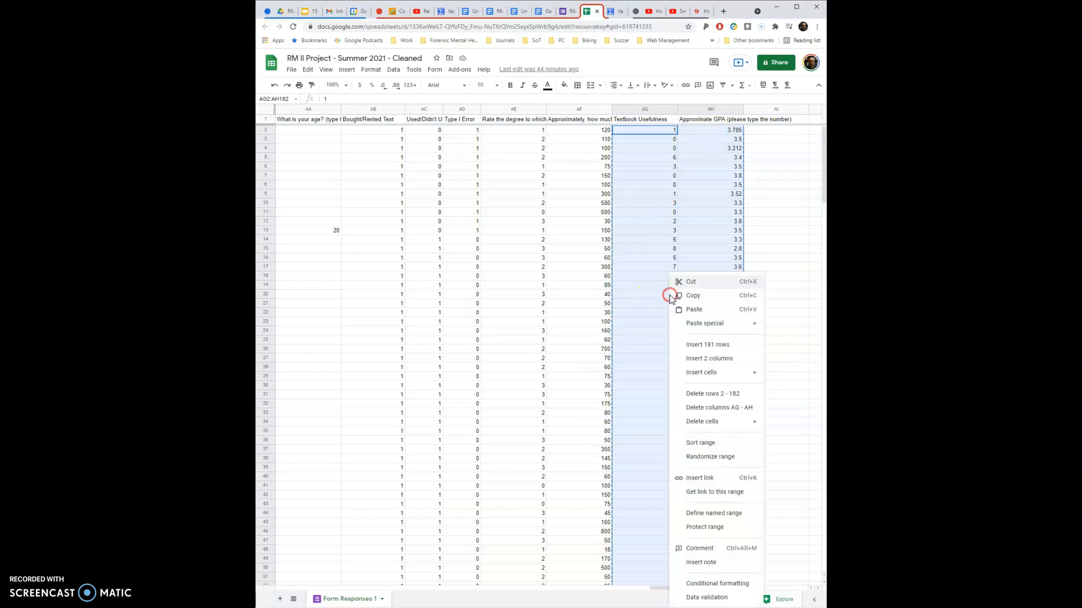
# - Switch to VassarStats, paste the copied pairs into Data Entry, check the list from end to start, and calculate the correlation
pyautogui.click(614, 12)
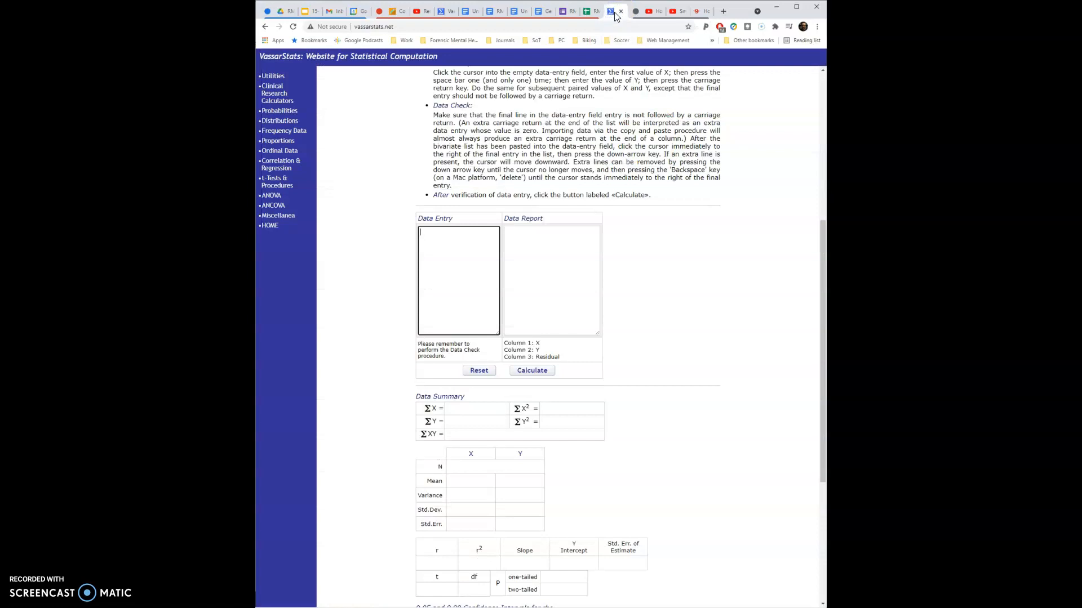
pyautogui.hotkey('ctrl', 'v')
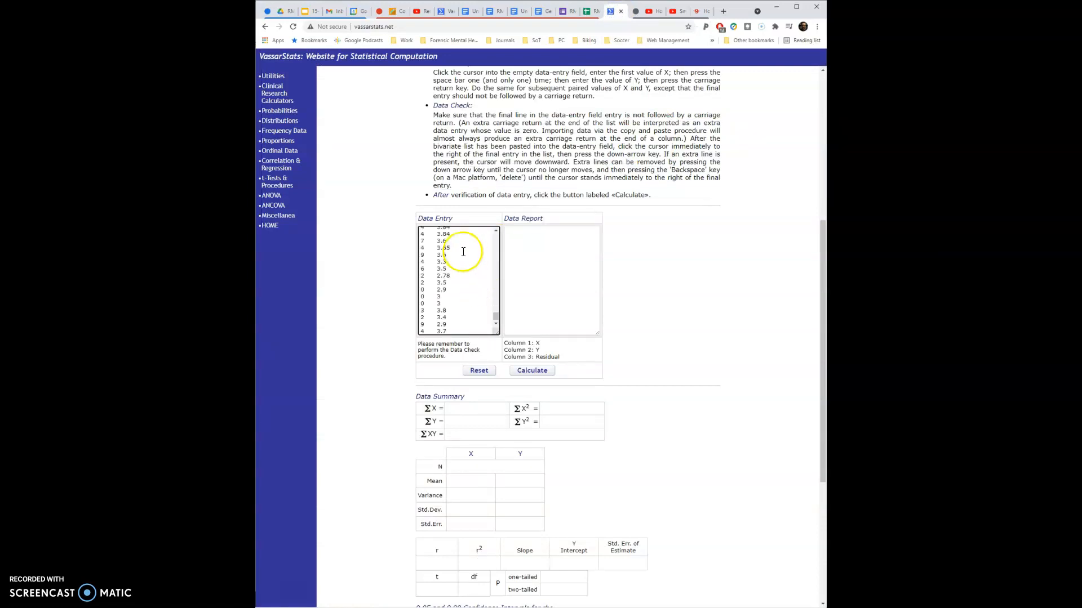
pyautogui.scroll(-10, 496, 321)
pyautogui.moveTo(496, 322); pyautogui.dragTo(493, 221)
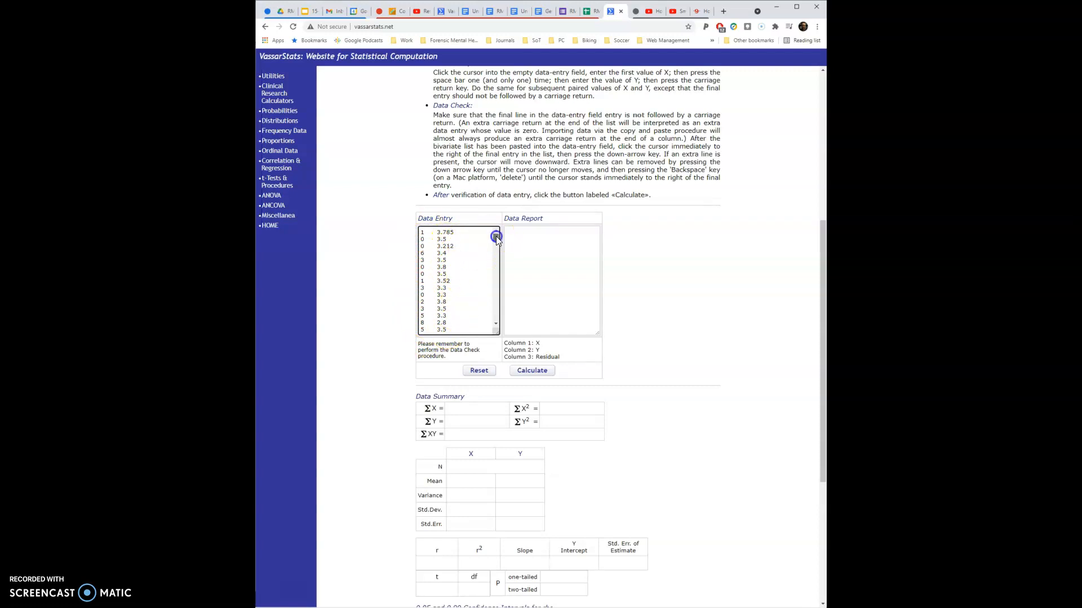
pyautogui.moveTo(496, 235)
pyautogui.mouseDown()
pyautogui.moveTo(496, 318)
pyautogui.moveTo(497, 236)
pyautogui.mouseUp()
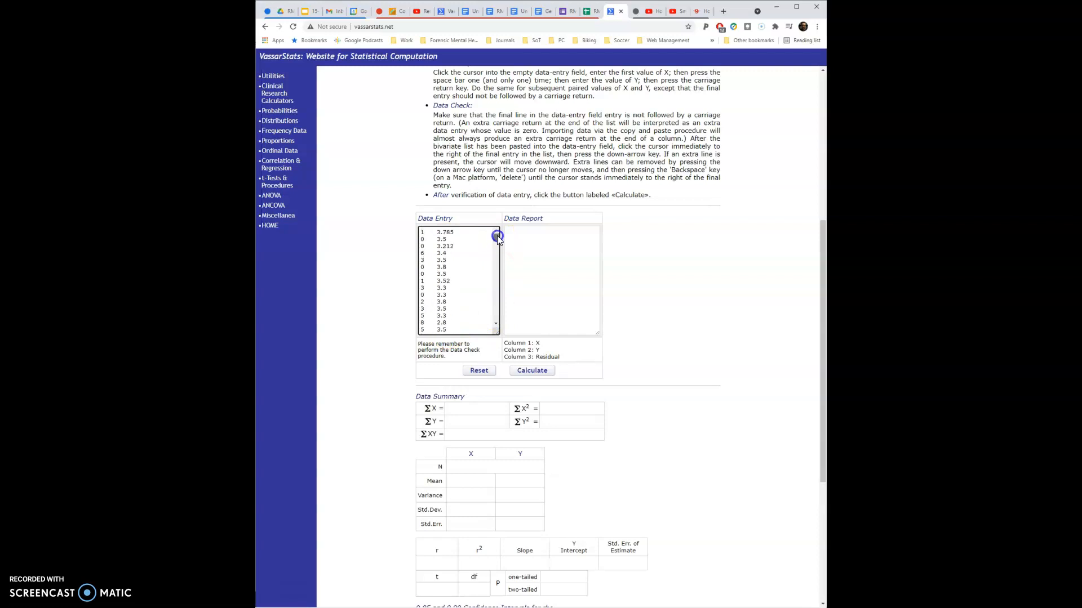
pyautogui.click(533, 372)
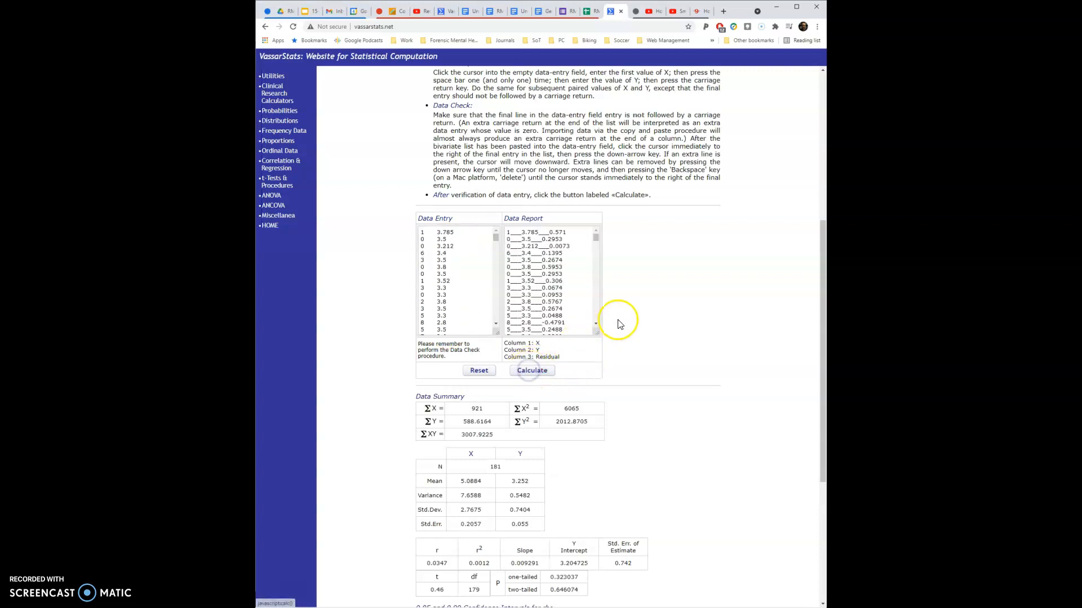
# - Examine the mean and standard deviation of X and of Y in the data summary
pyautogui.scroll(-2, 620, 324)
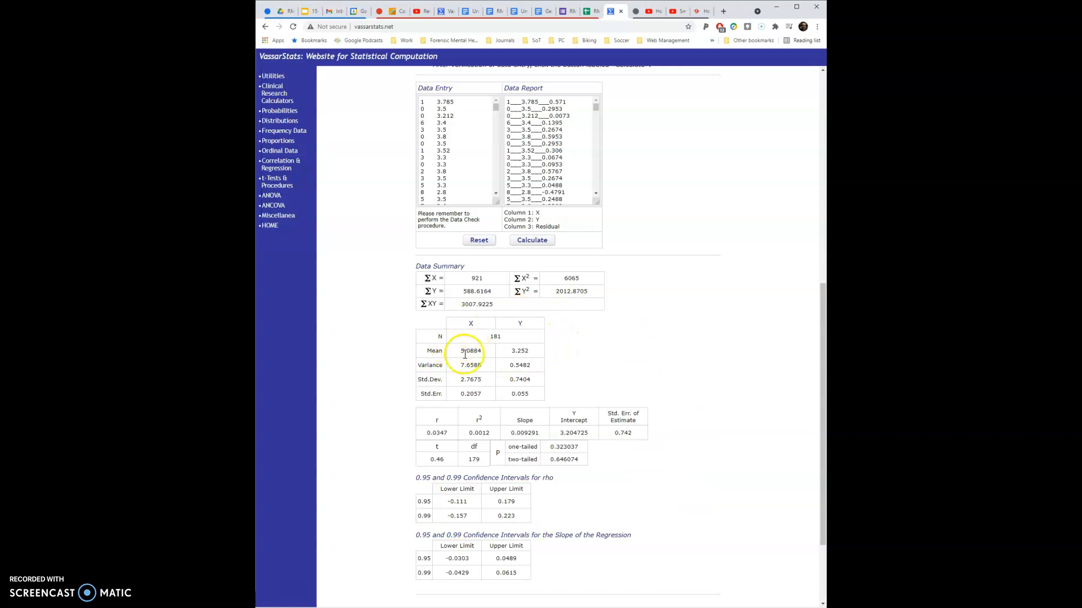
pyautogui.click(460, 351)
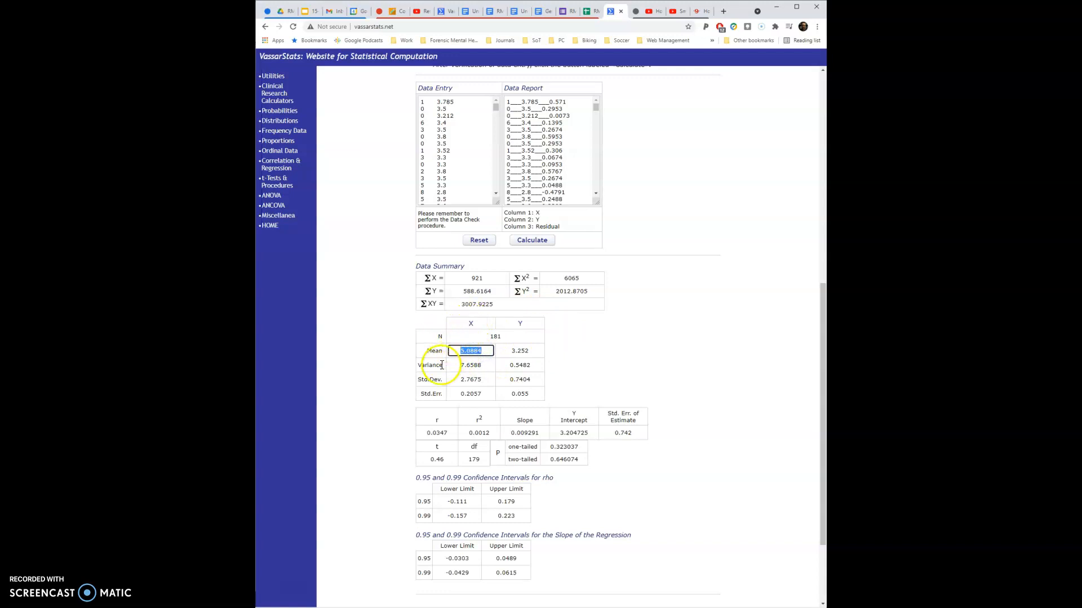
pyautogui.click(470, 379)
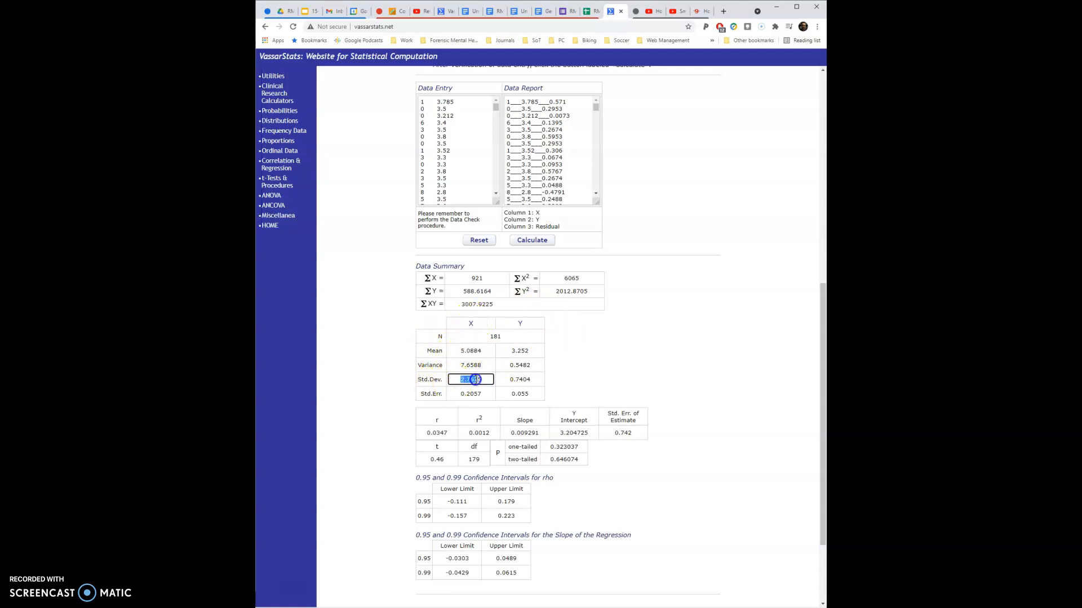
pyautogui.click(459, 351)
pyautogui.click(472, 380)
pyautogui.click(471, 352)
pyautogui.doubleClick(479, 324)
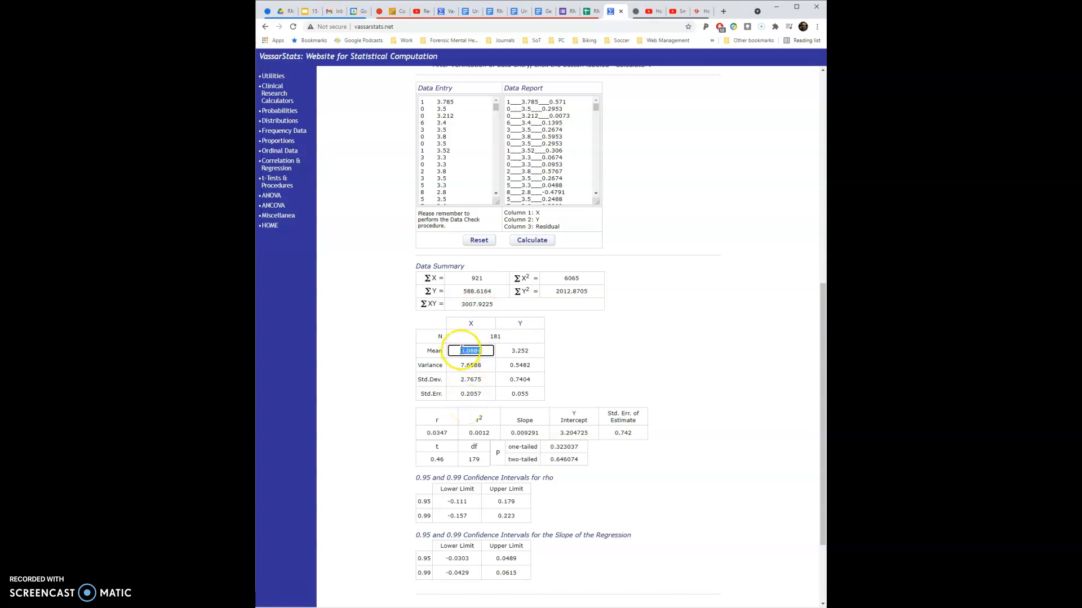
pyautogui.doubleClick(529, 325)
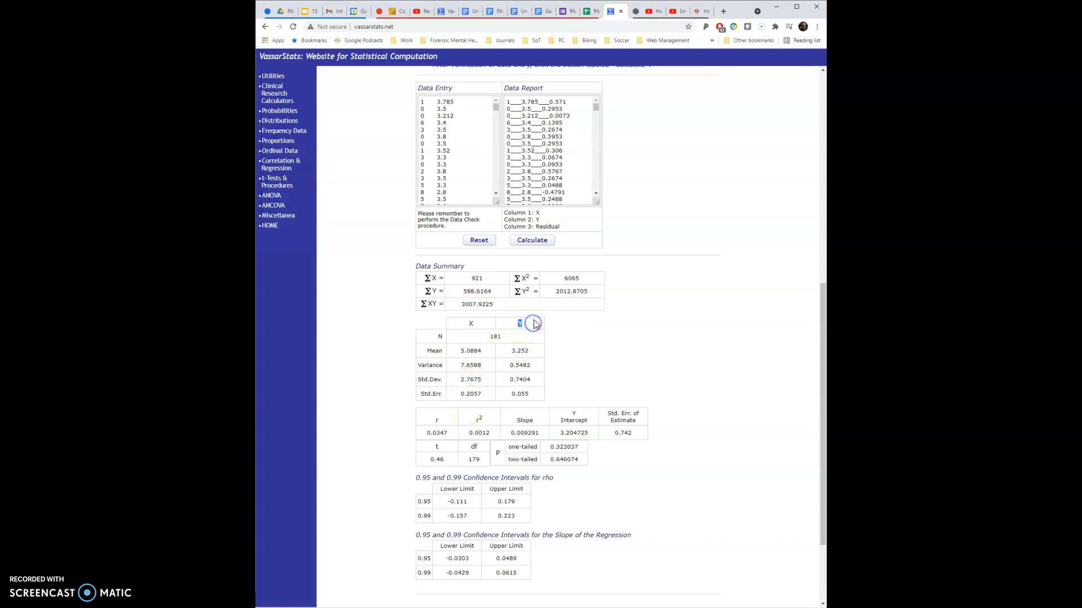
pyautogui.click(509, 352)
pyautogui.click(527, 379)
# - Examine the correlation coefficient r and its two-tailed P value in the results
pyautogui.scroll(-1, 567, 370)
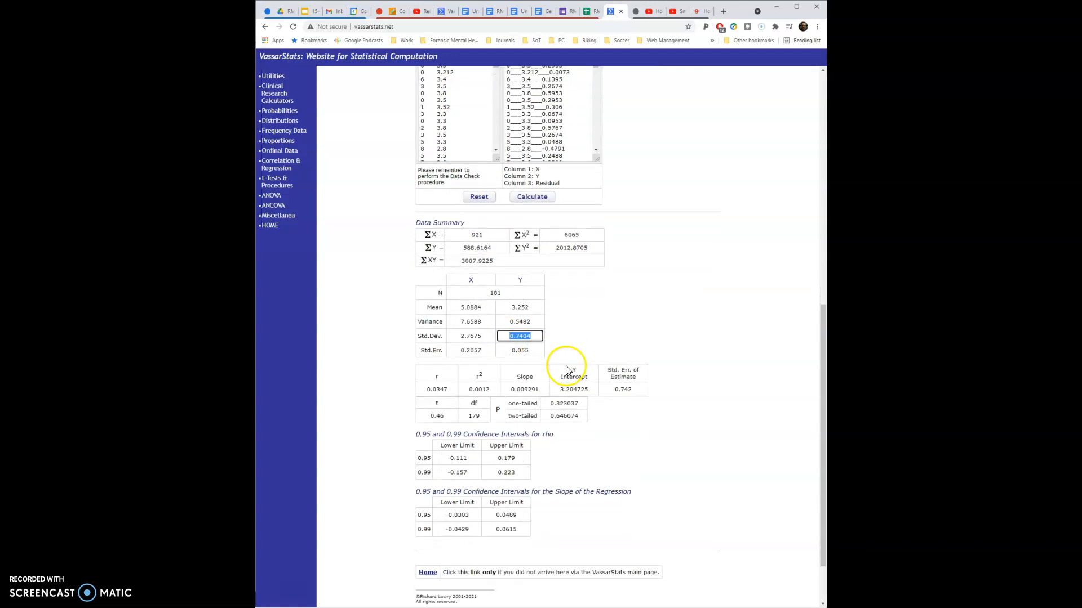
pyautogui.doubleClick(444, 377)
pyautogui.moveTo(445, 378); pyautogui.dragTo(448, 388)
pyautogui.doubleClick(447, 389)
pyautogui.click(447, 389)
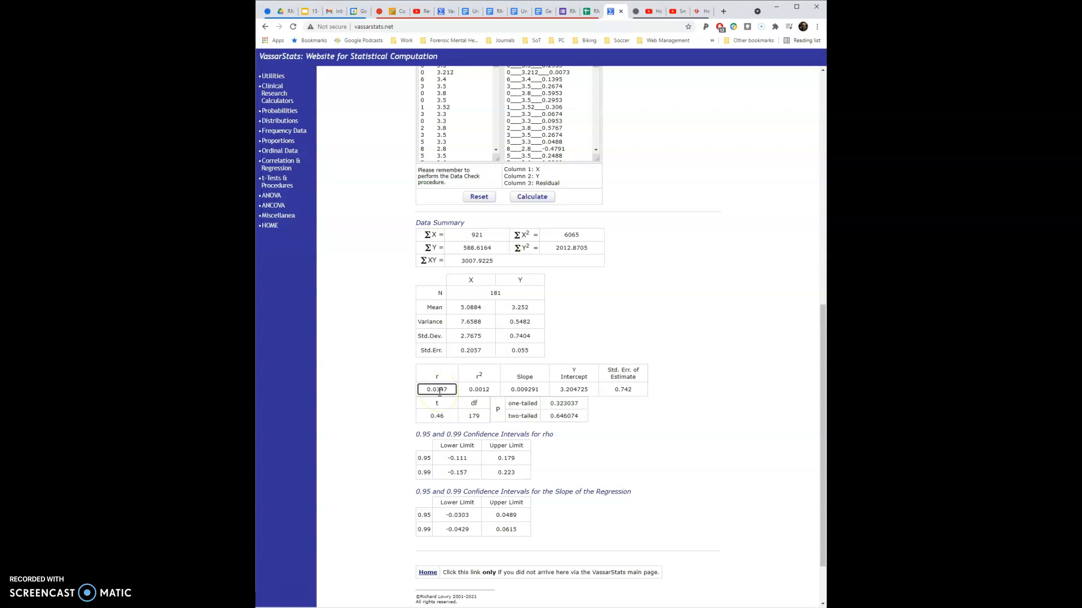
pyautogui.scroll(-1, 436, 393)
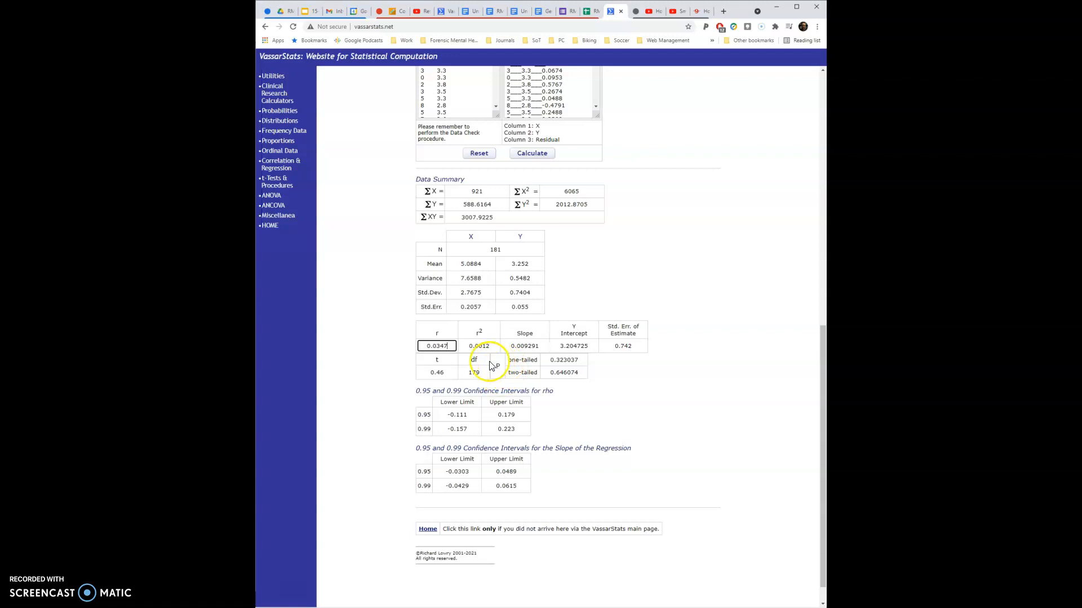
pyautogui.moveTo(508, 372); pyautogui.dragTo(564, 372)
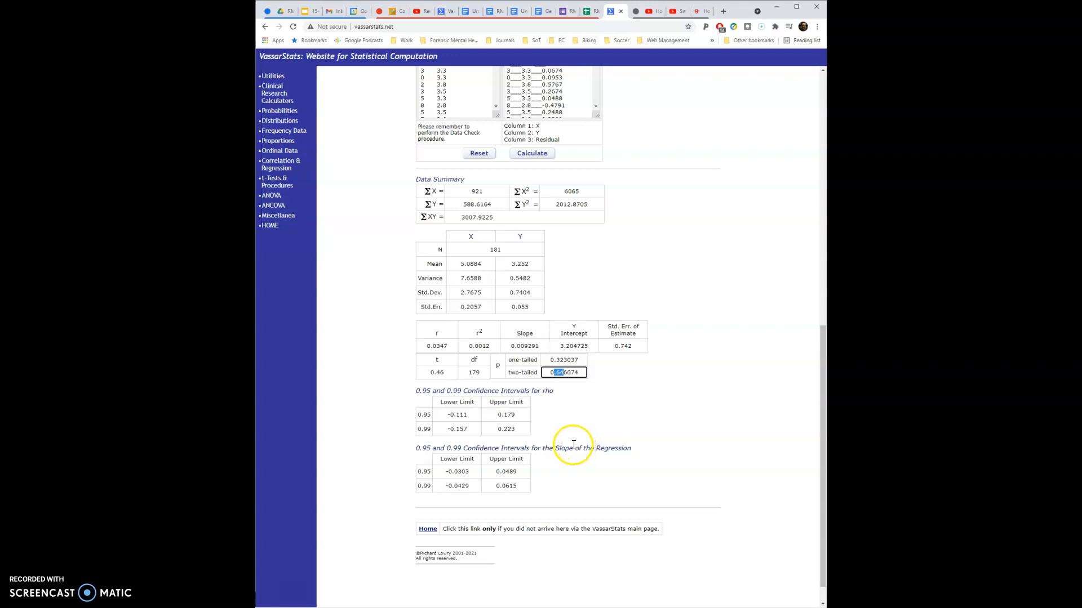
pyautogui.click(558, 375)
pyautogui.moveTo(554, 373); pyautogui.dragTo(562, 374)
pyautogui.click(474, 382)
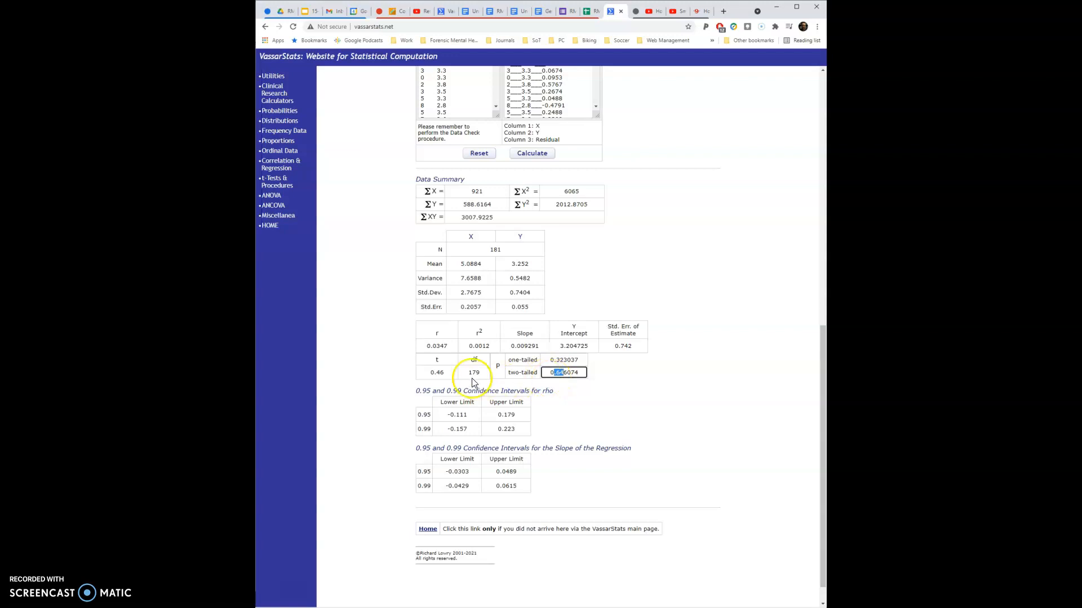
pyautogui.moveTo(433, 346); pyautogui.dragTo(451, 349)
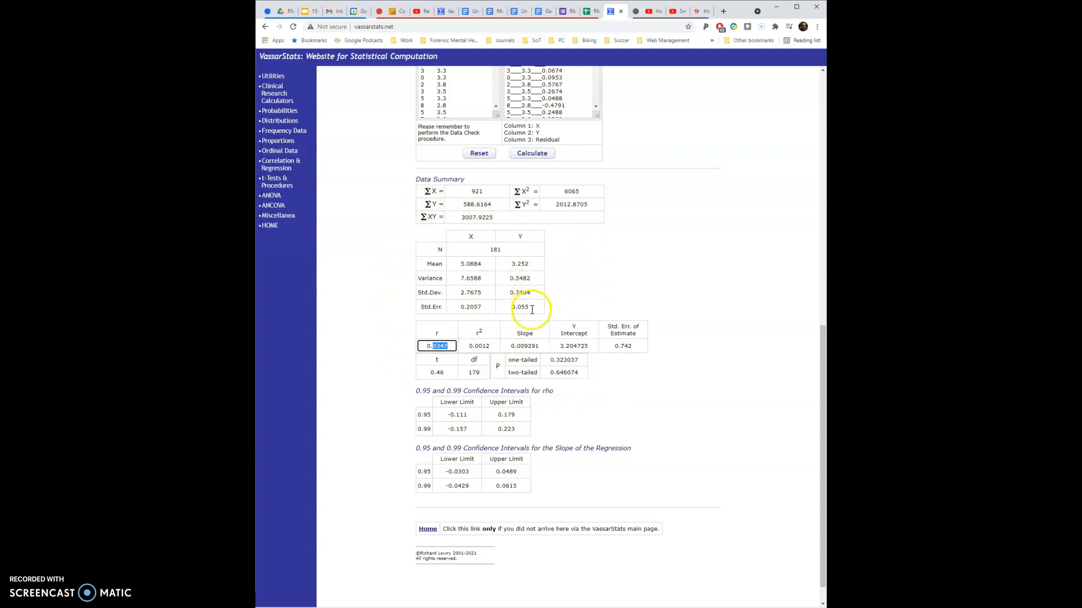
pyautogui.click(486, 305)
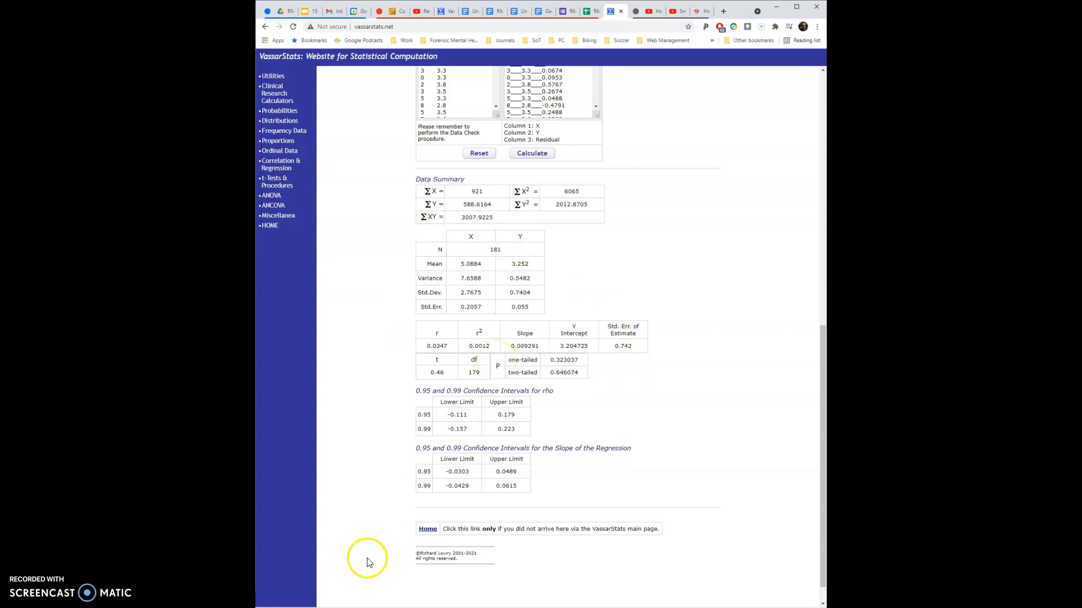
pyautogui.click(276, 591)
pyautogui.click(275, 591)
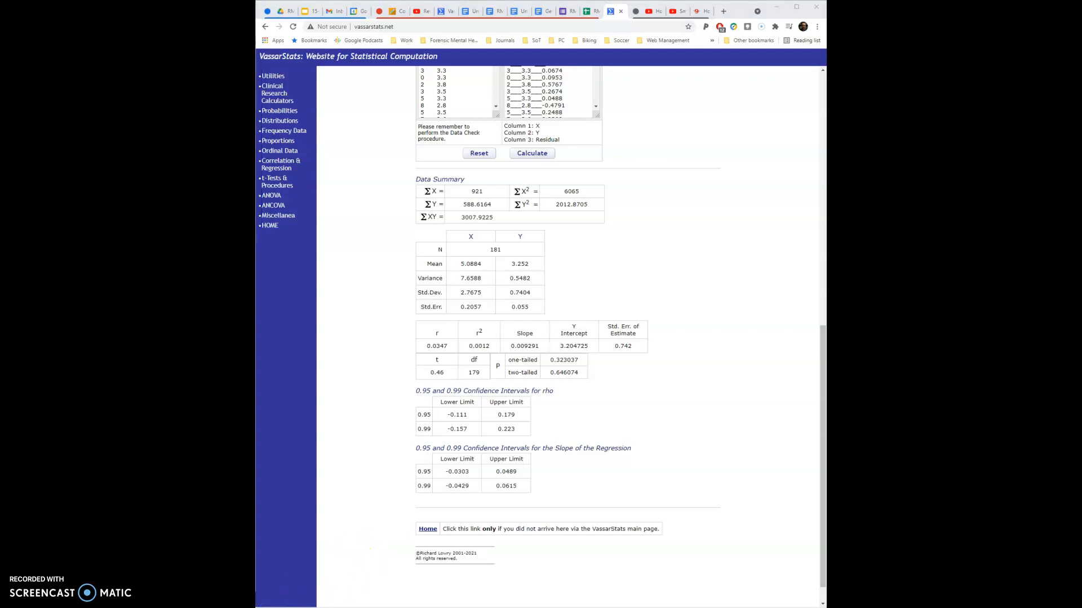
pyautogui.click(276, 594)
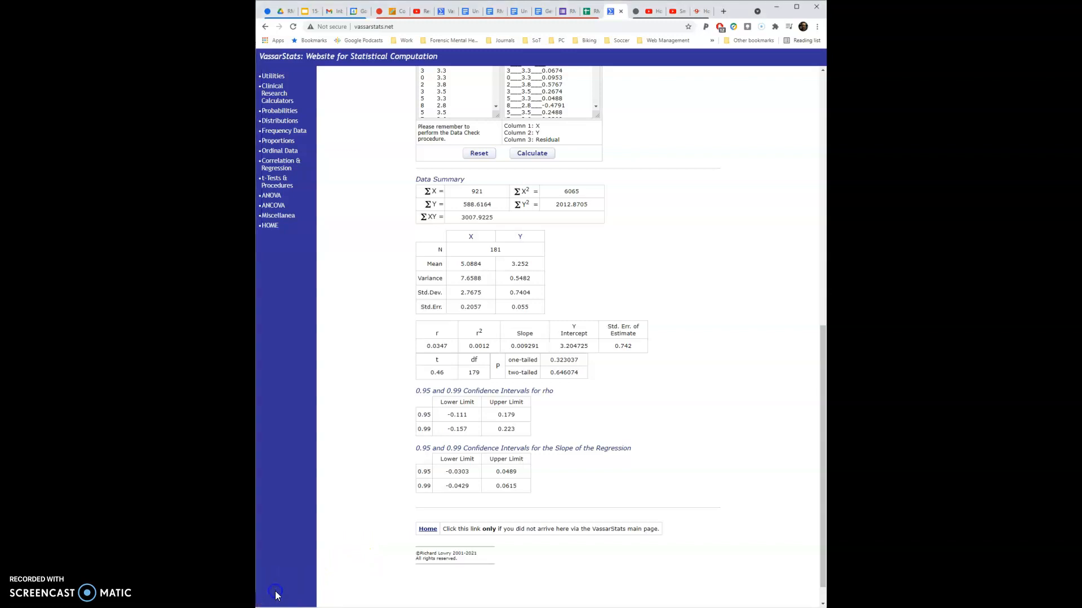